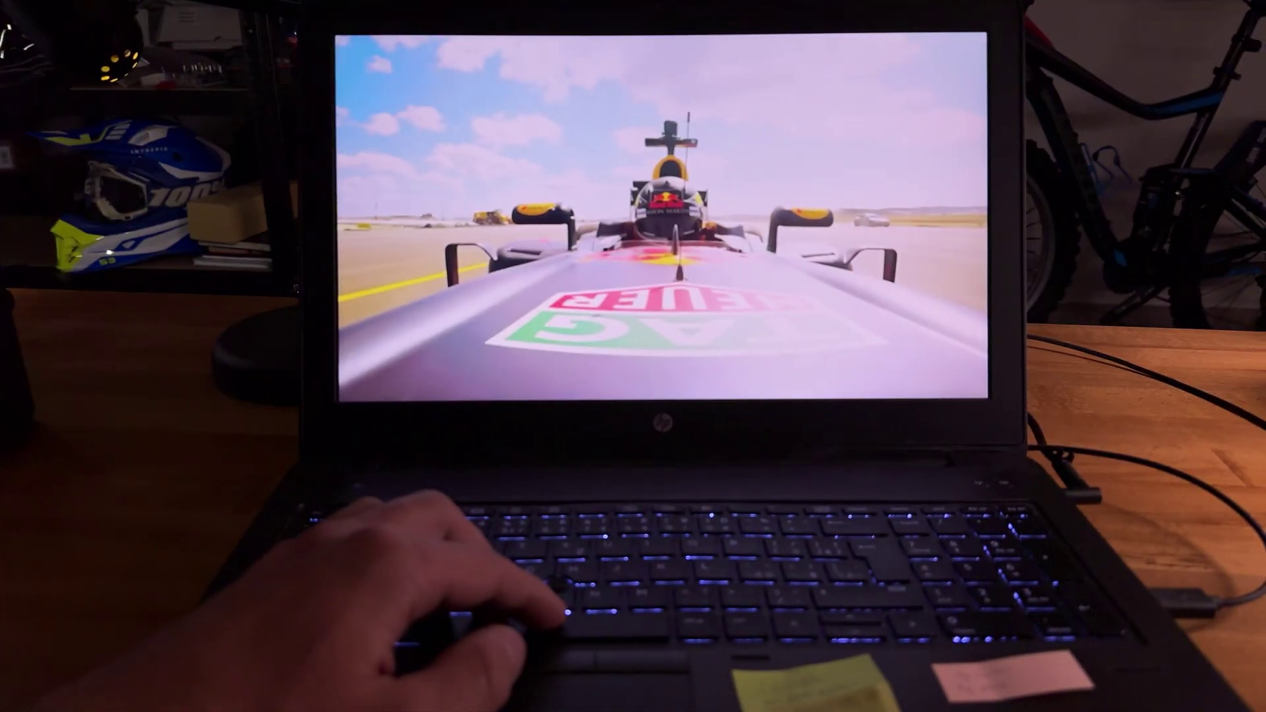
# Step: Pause the racing video and switch to the letter P model in SOLIDWORKS
pyautogui.press('space')
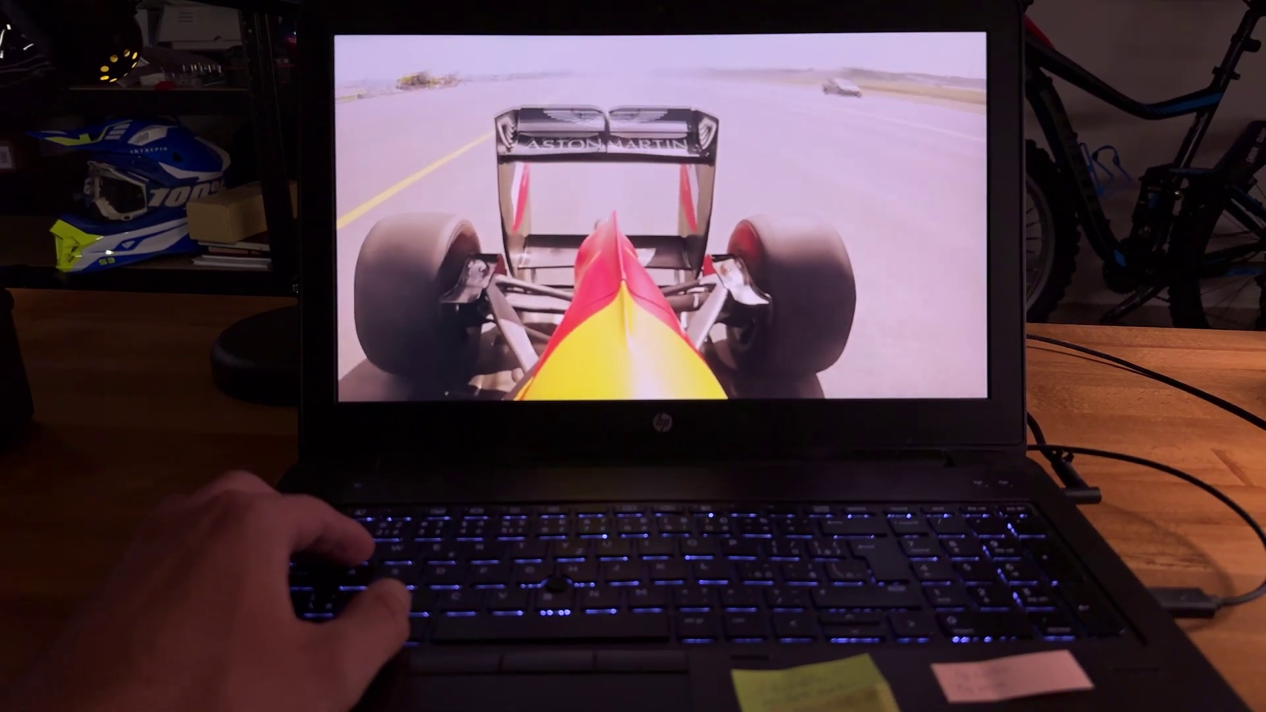
pyautogui.hotkey('alt', 'Tab')
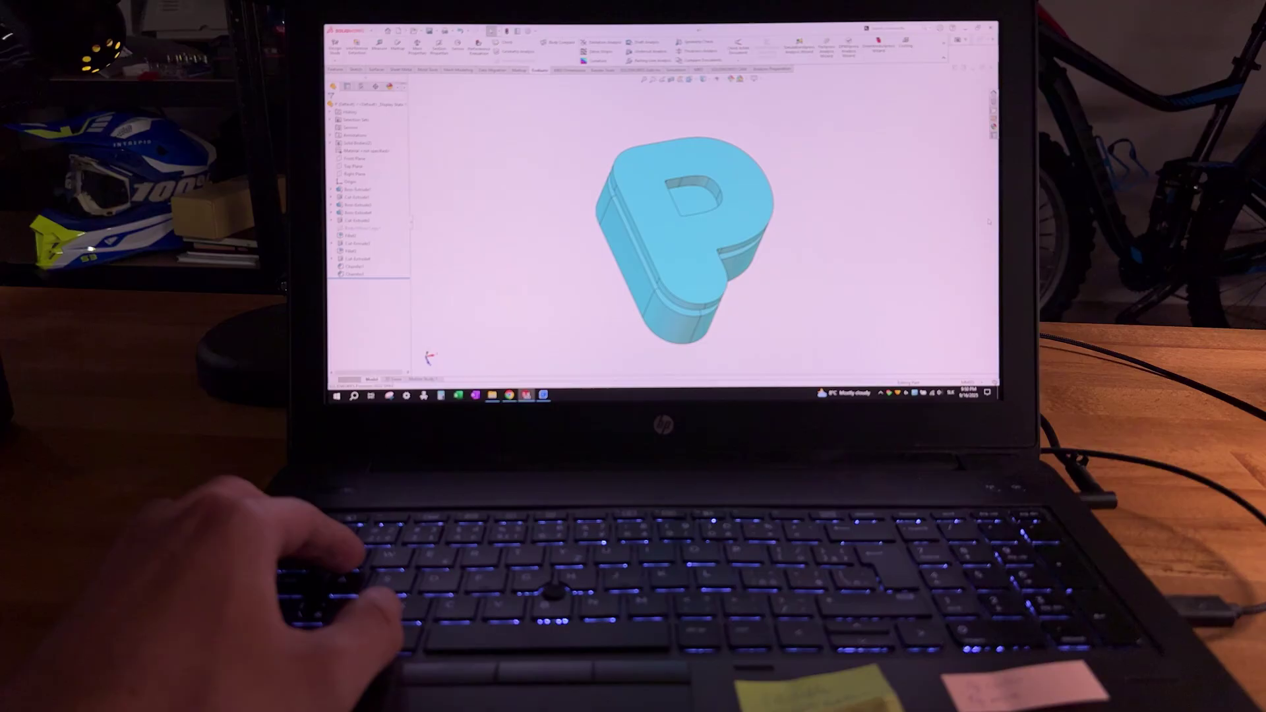